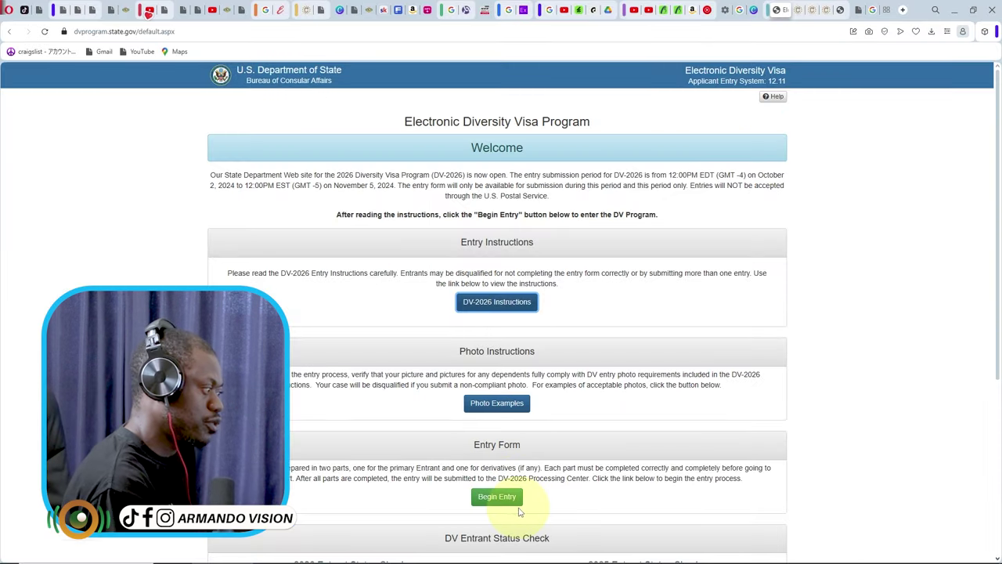
Step: Zoom the page in and begin a new DV-2026 entry from the Entry Form section
key(ctrl+plus)
key(ctrl+plus)
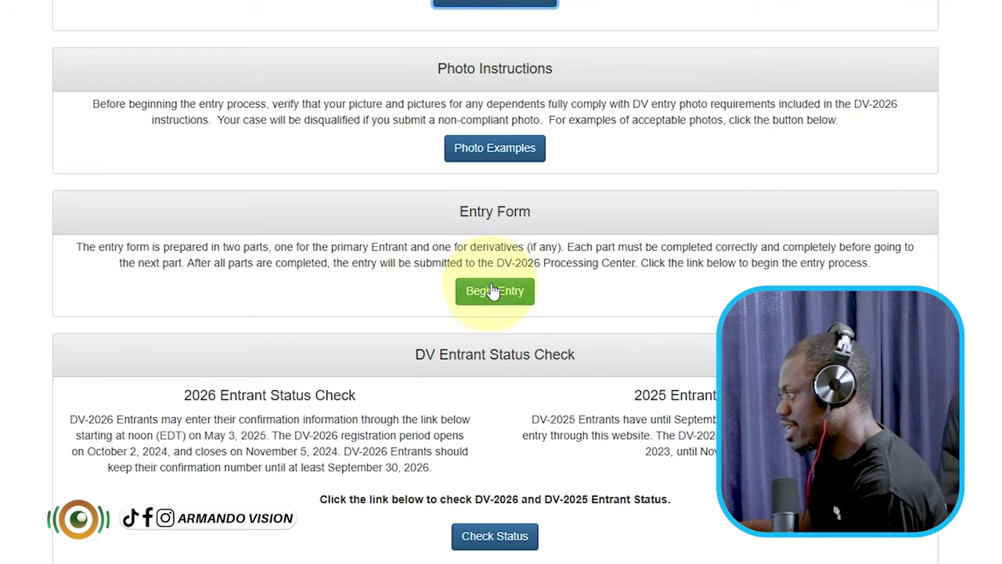
click(493, 291)
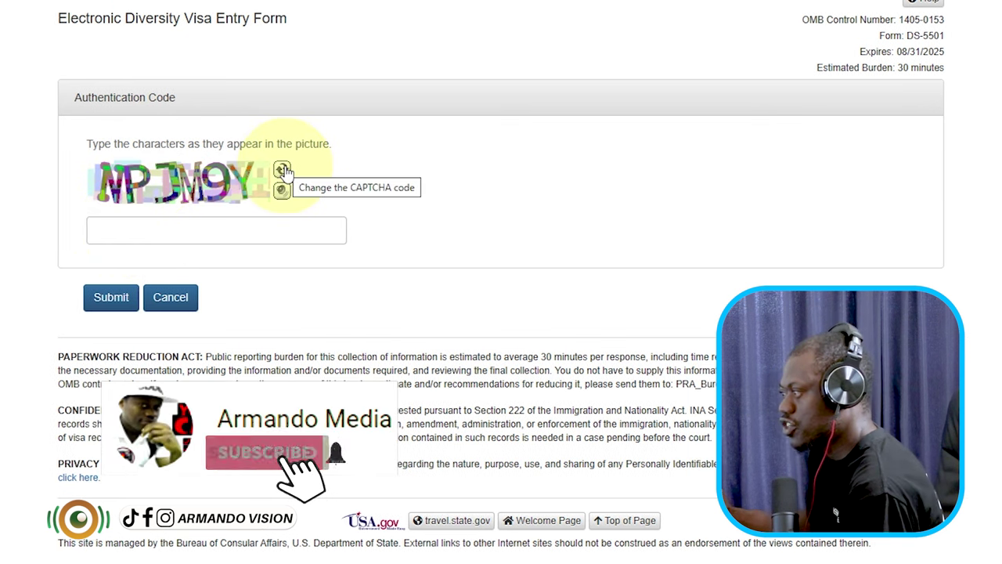
Step: Refresh the verification picture, enter its characters and submit to load Part One
click(282, 171)
click(141, 231)
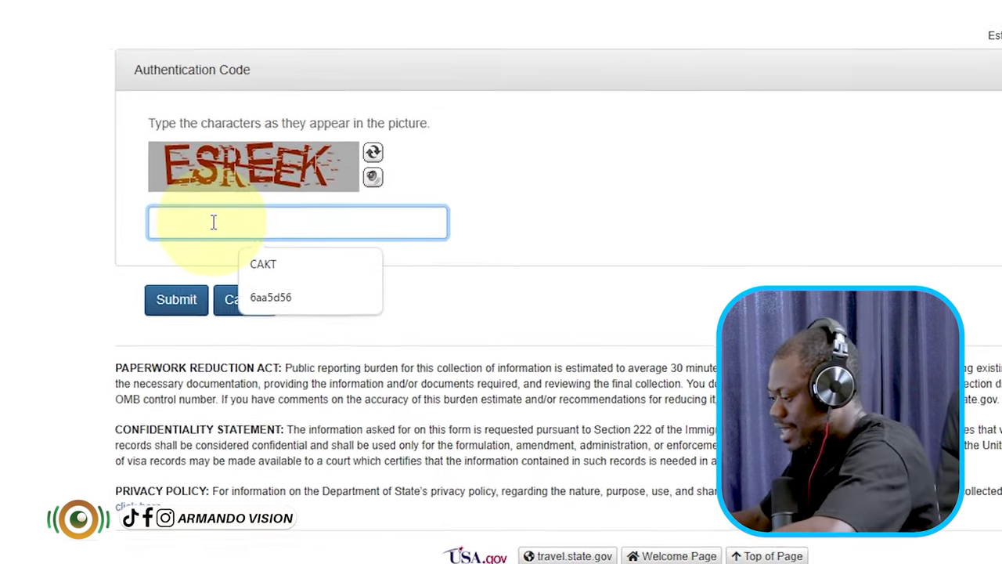
text(ESREEK)
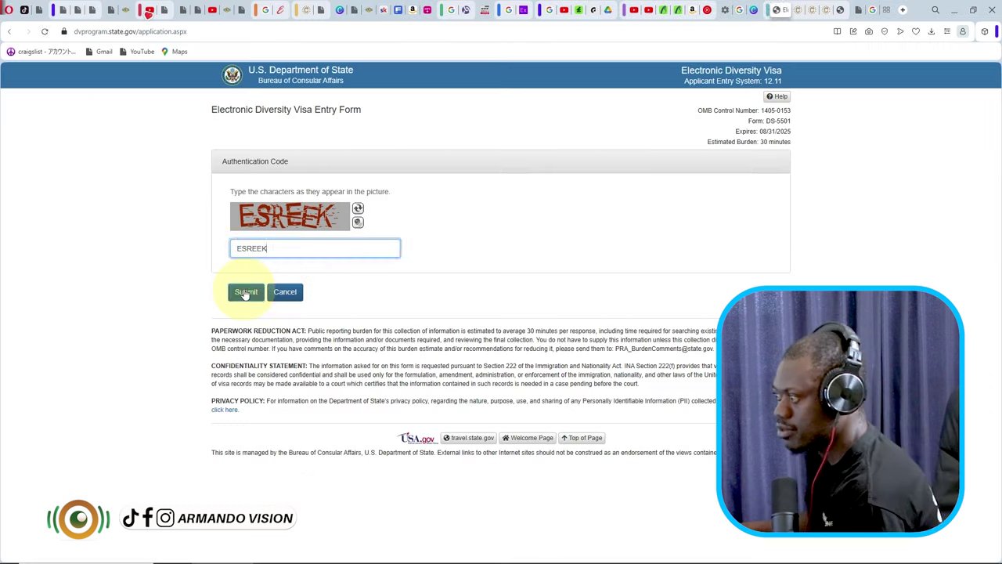
click(156, 300)
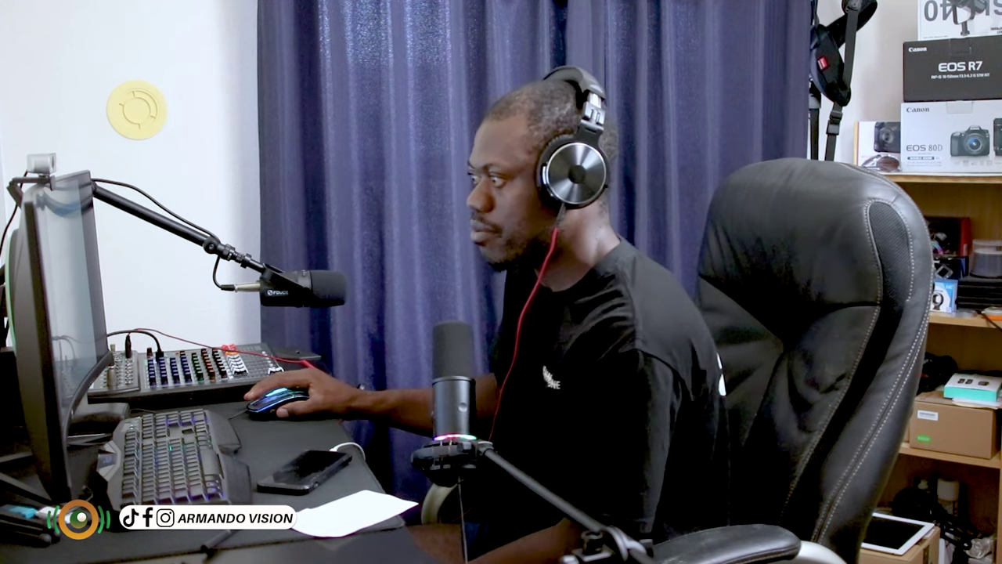
Step: Type the entrant's family name into the Last/Family Name field
click(237, 232)
text(ando)
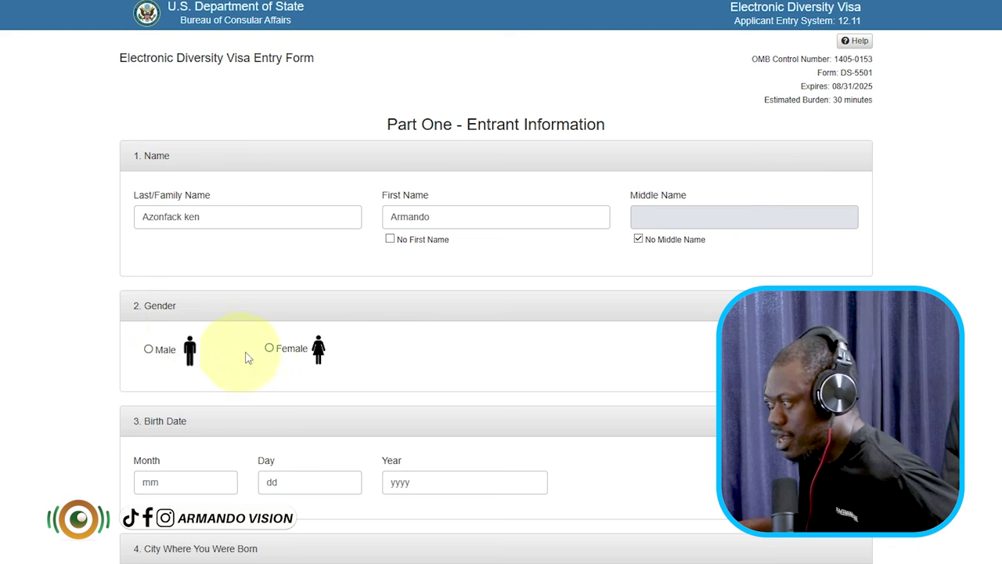
Step: Mark the entrant as Male and enter birth date 06 / 15 / 1990
click(149, 350)
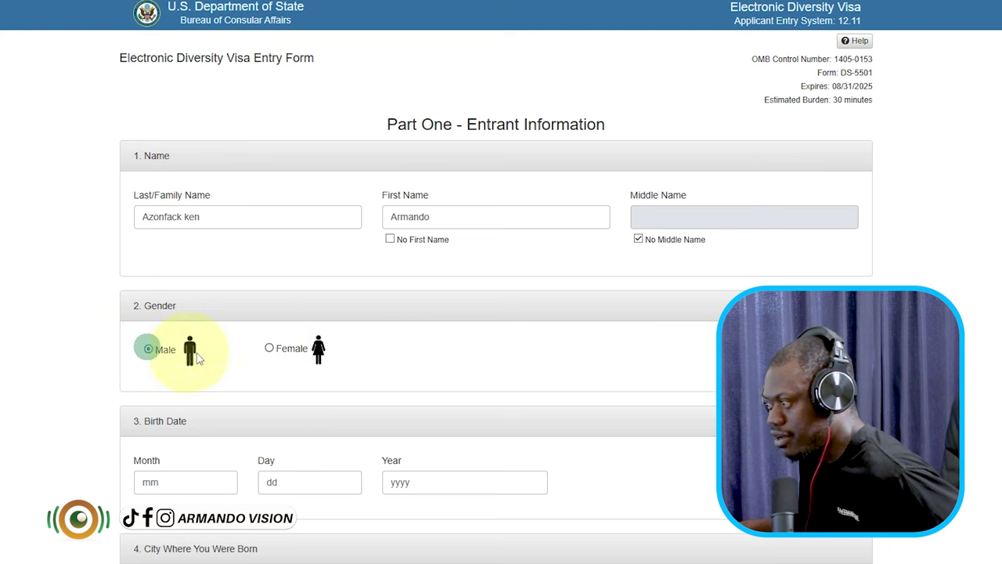
scroll(174, 298, down, 2)
click(170, 346)
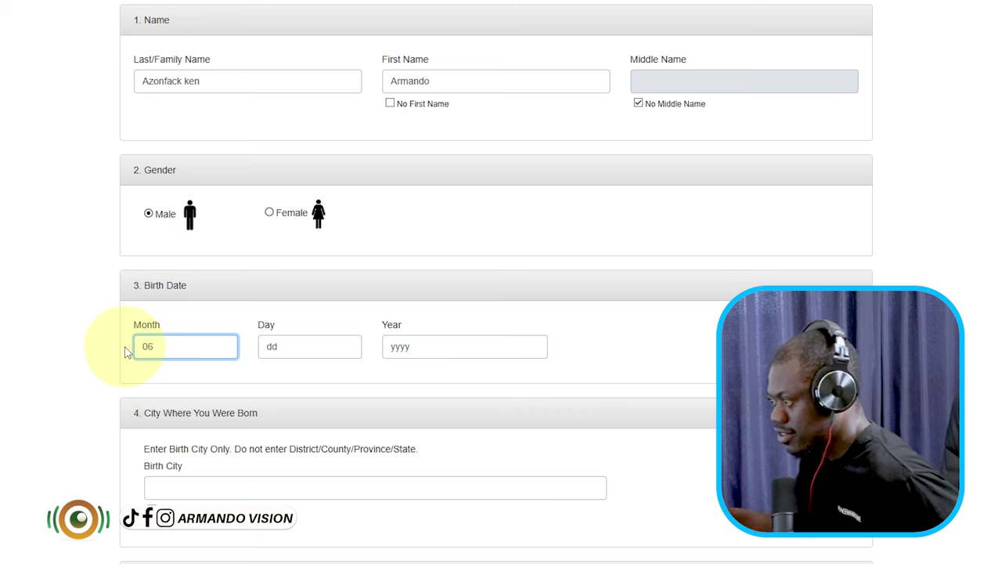
click(294, 347)
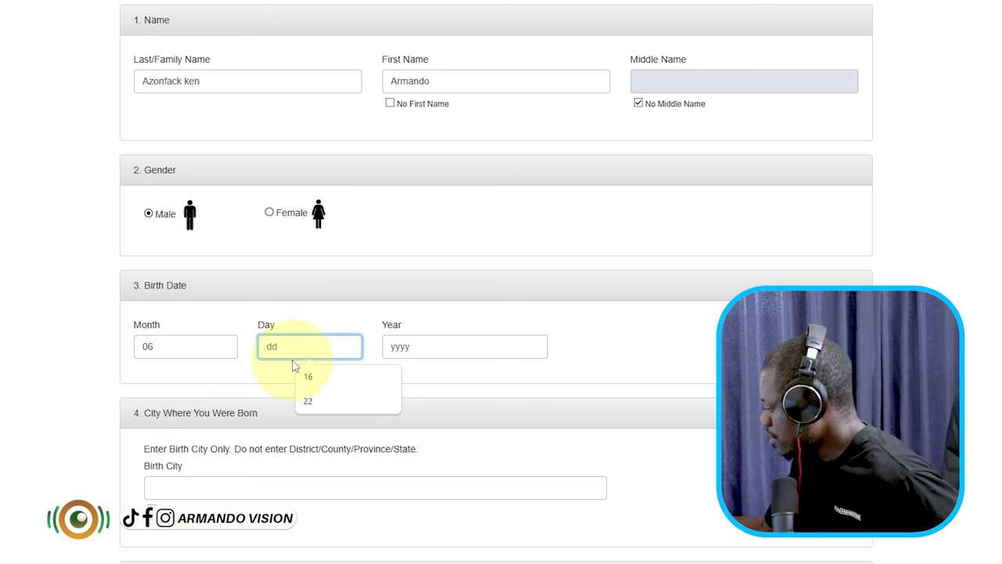
text(15)
click(436, 347)
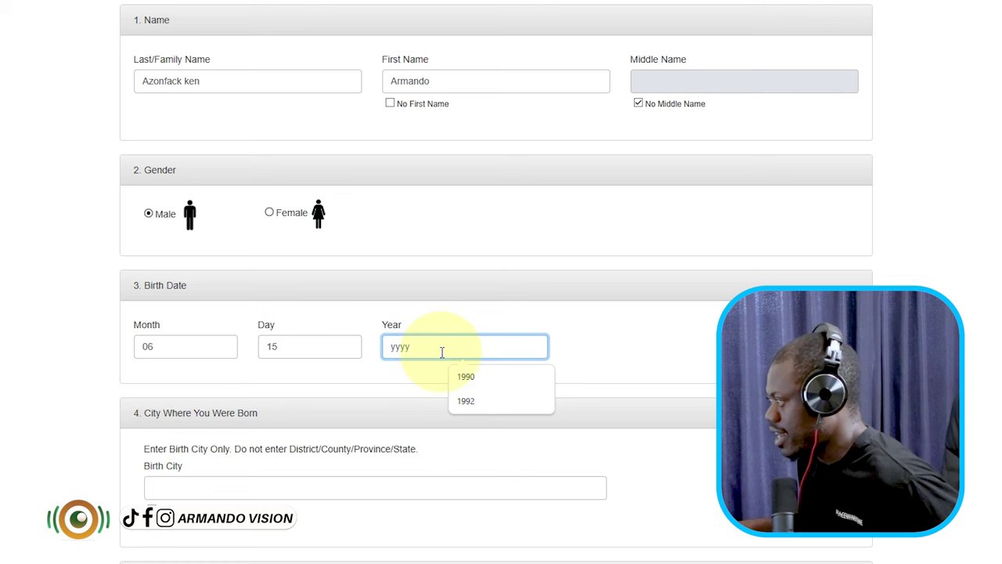
click(464, 377)
scroll(217, 359, down, 2)
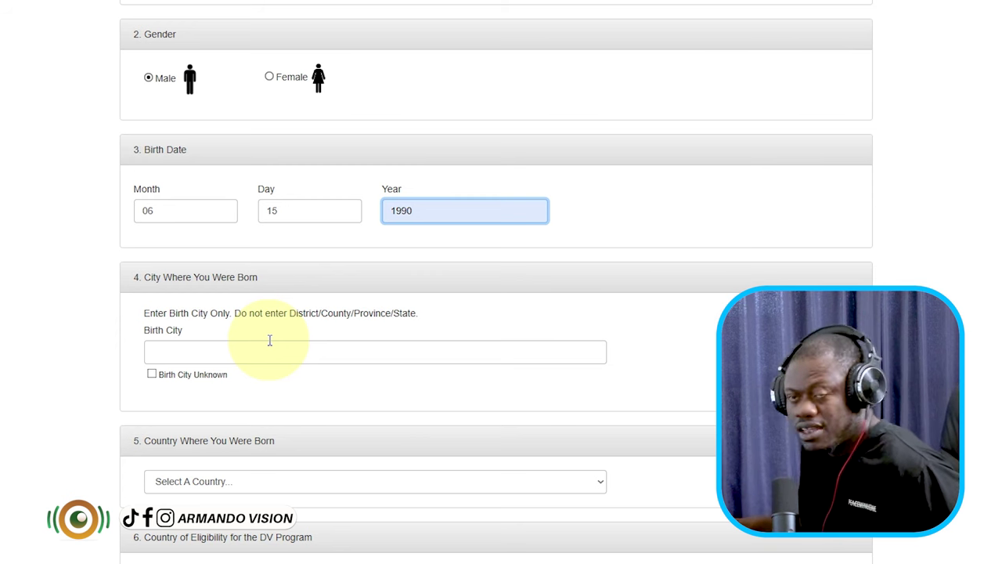
Step: Type Tiko as the birth city and choose Cameroon from the country list
click(197, 355)
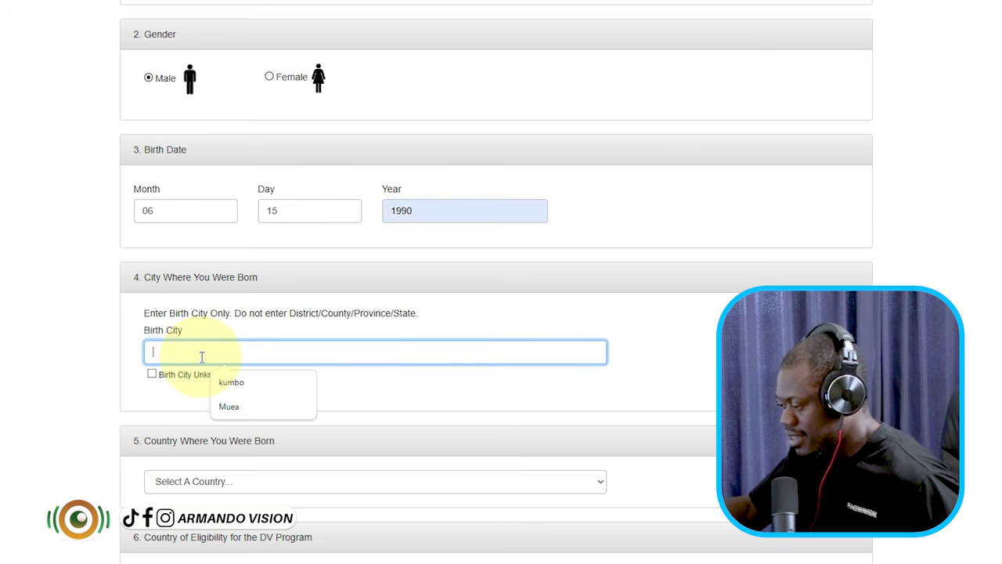
text(Tiko)
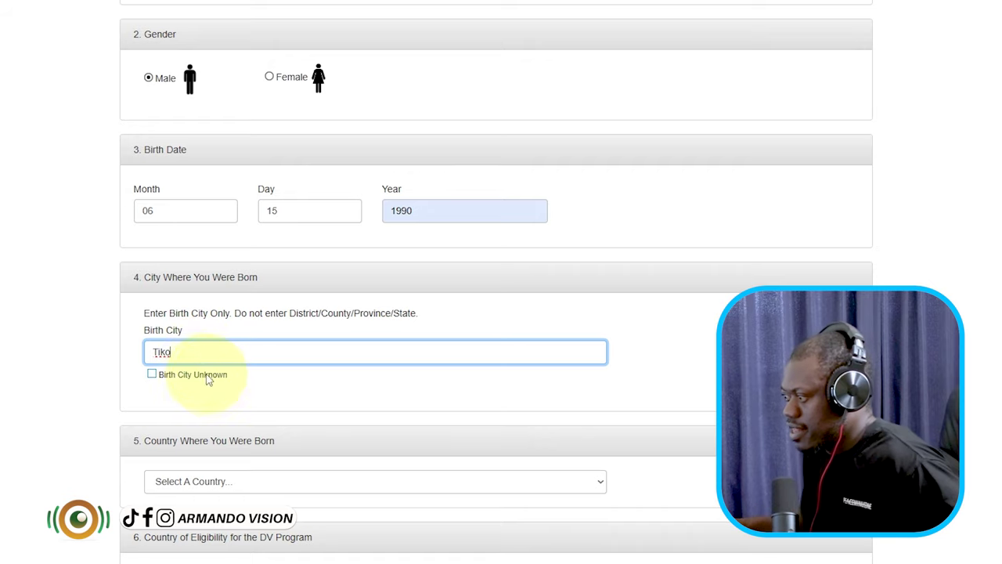
scroll(203, 376, down, 2)
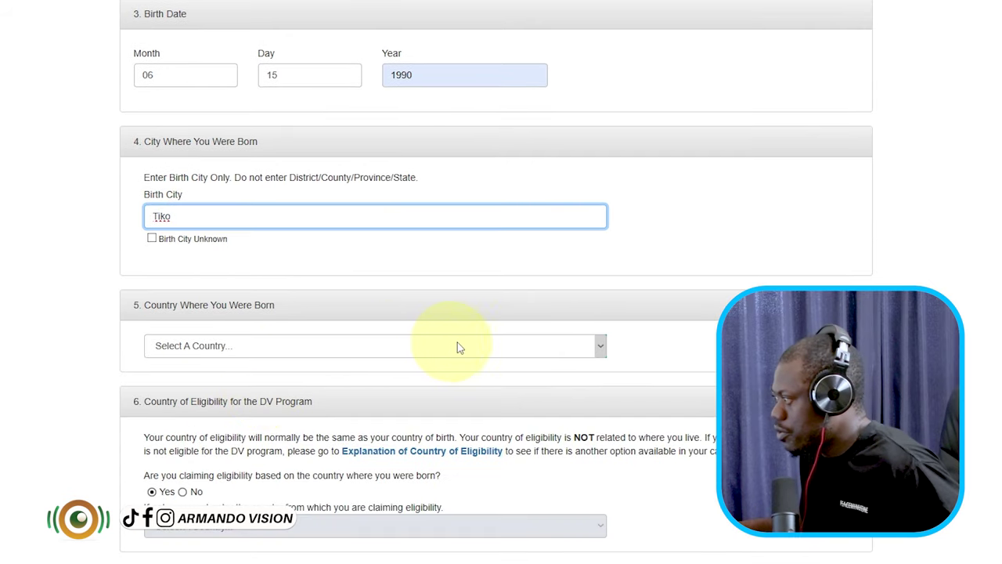
click(495, 345)
text(cam)
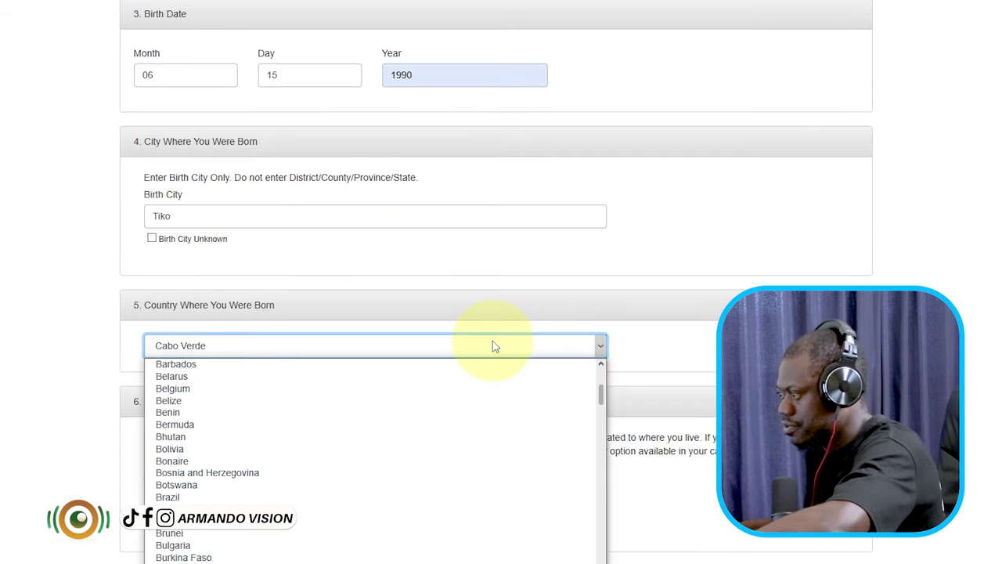
text(eroon)
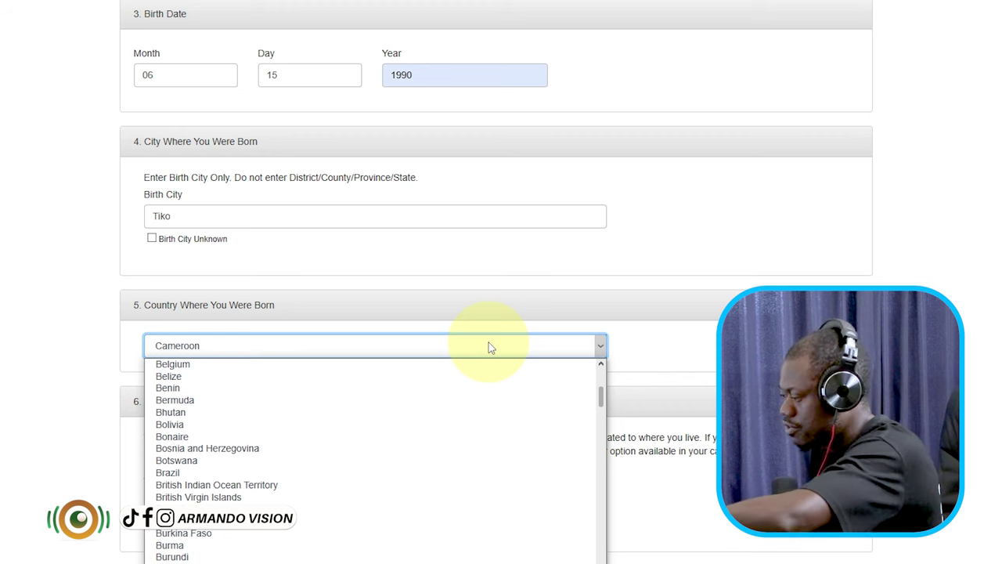
key(Return)
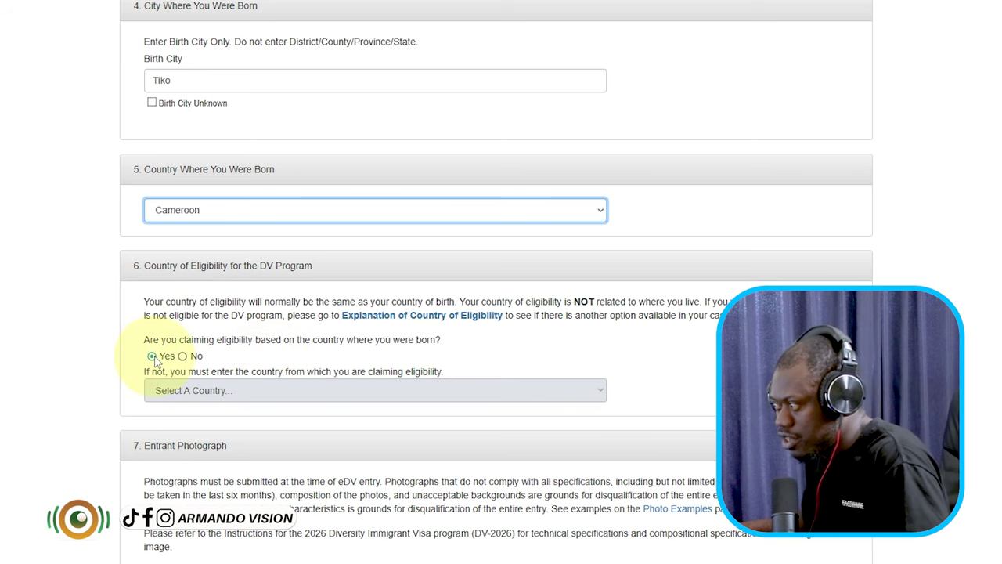
click(220, 391)
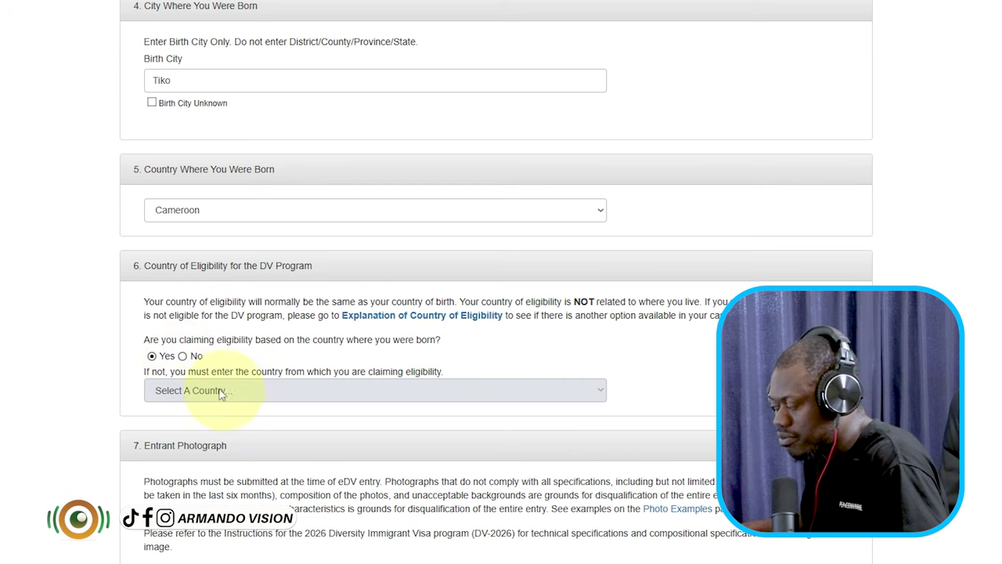
click(184, 358)
click(231, 390)
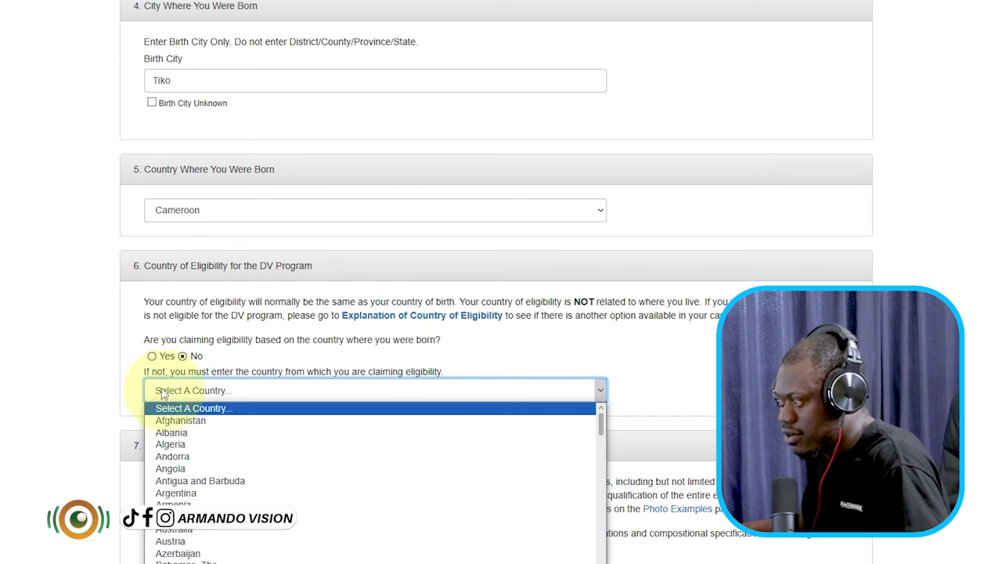
click(153, 357)
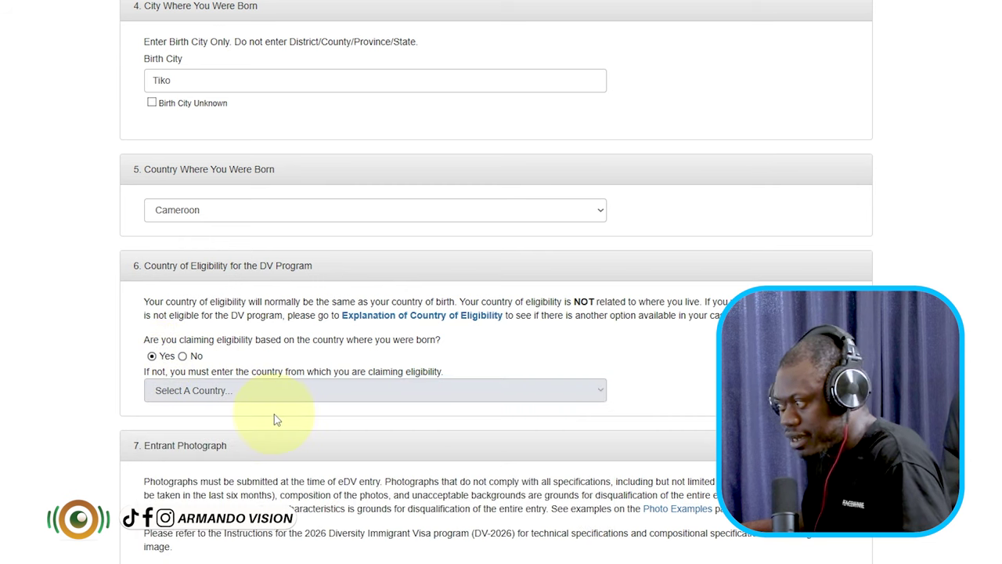
scroll(280, 415, down, 1)
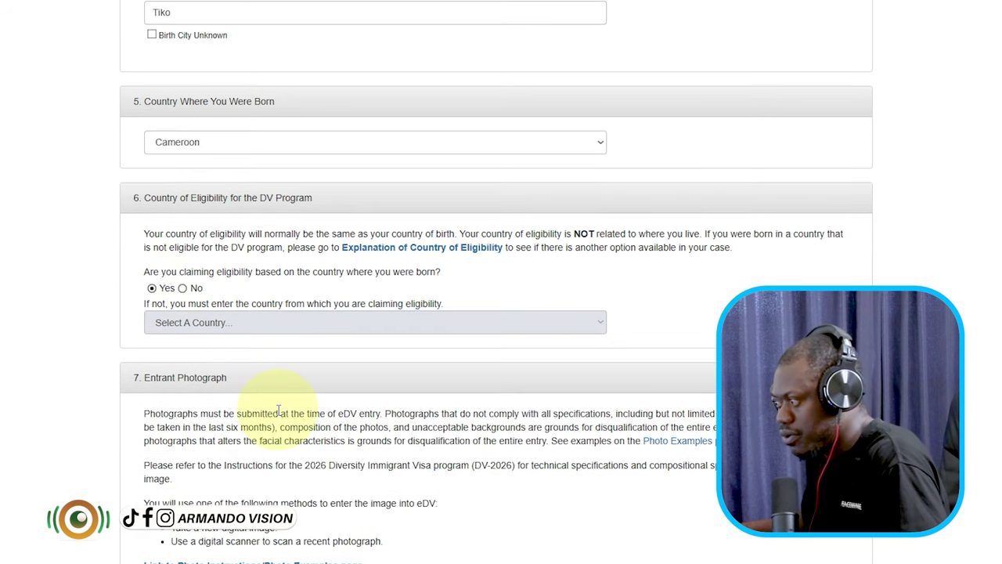
scroll(278, 412, down, 2)
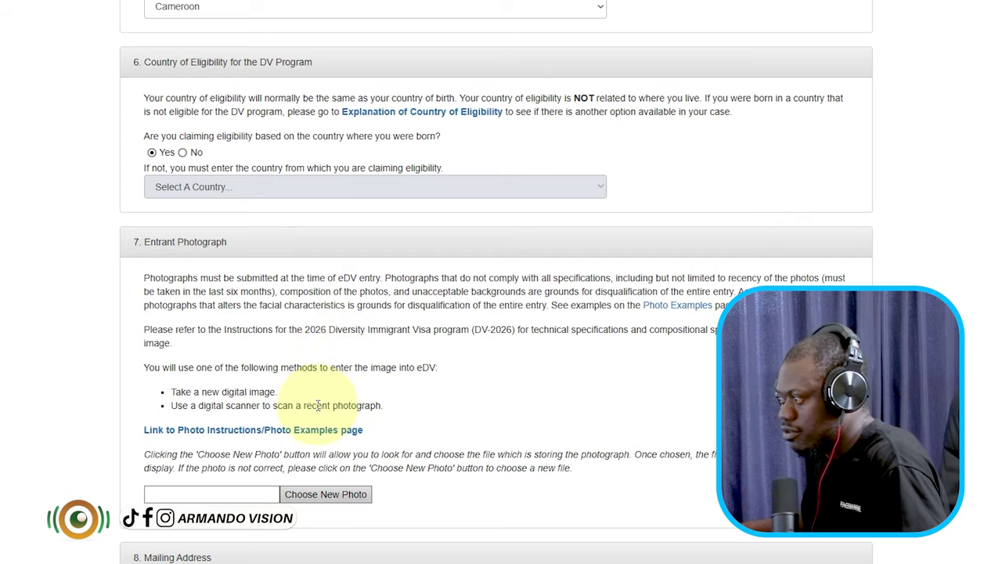
scroll(319, 405, down, 3)
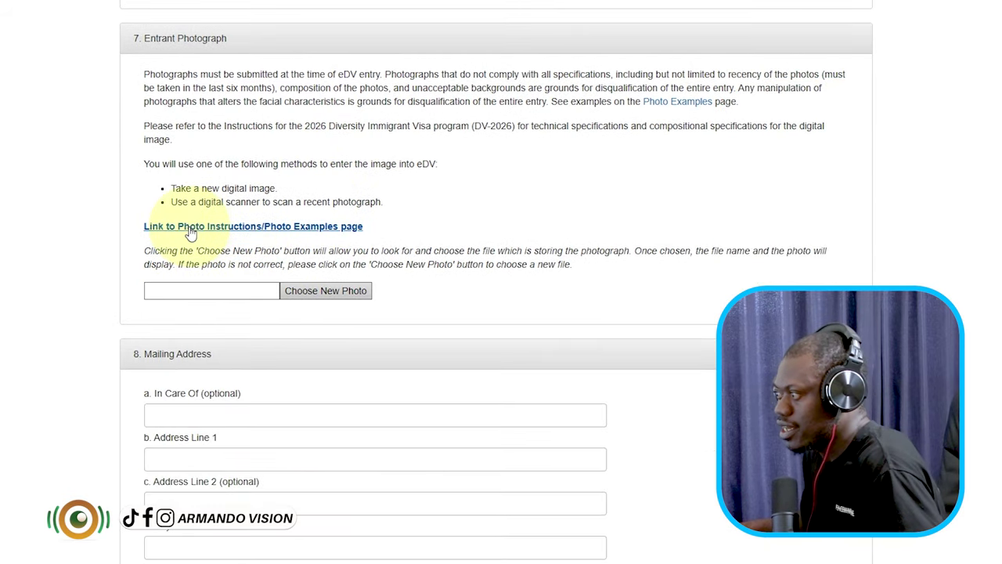